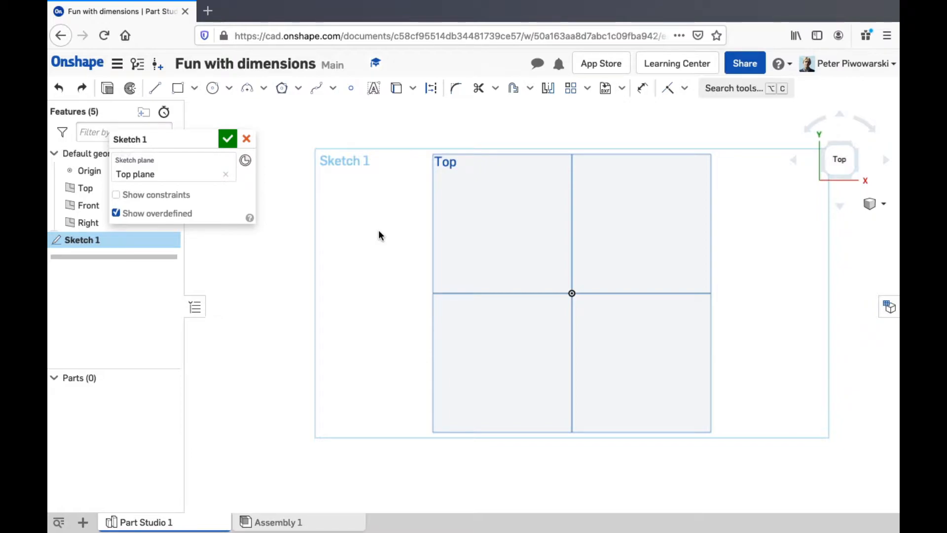
# Sketch a corner rectangle starting at the origin, about 3.04 in wide and 2.27 in high.
pyautogui.click(178, 94)
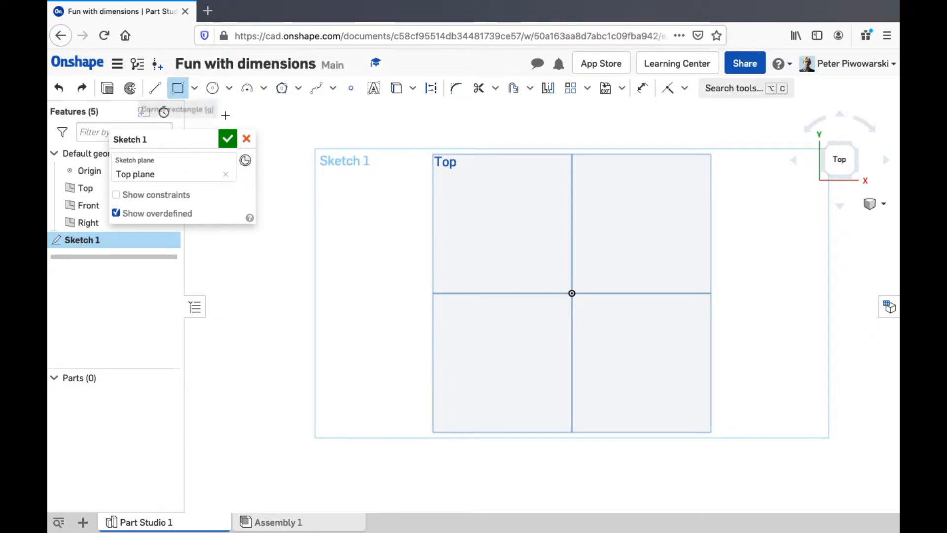
pyautogui.click(572, 293)
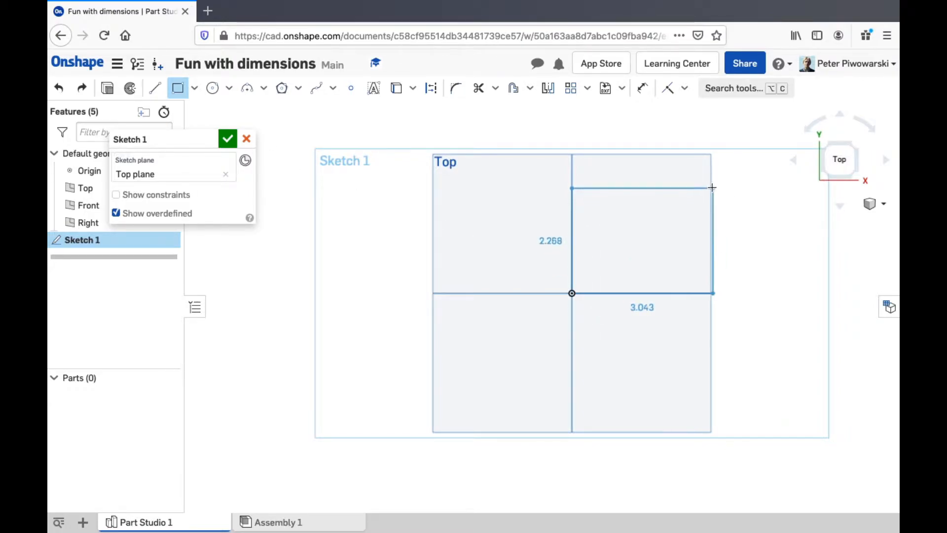
pyautogui.click(712, 187)
# Dimension the rectangle to 3 in wide along its upper edge and 2 in high along its left edge.
pyautogui.click(643, 88)
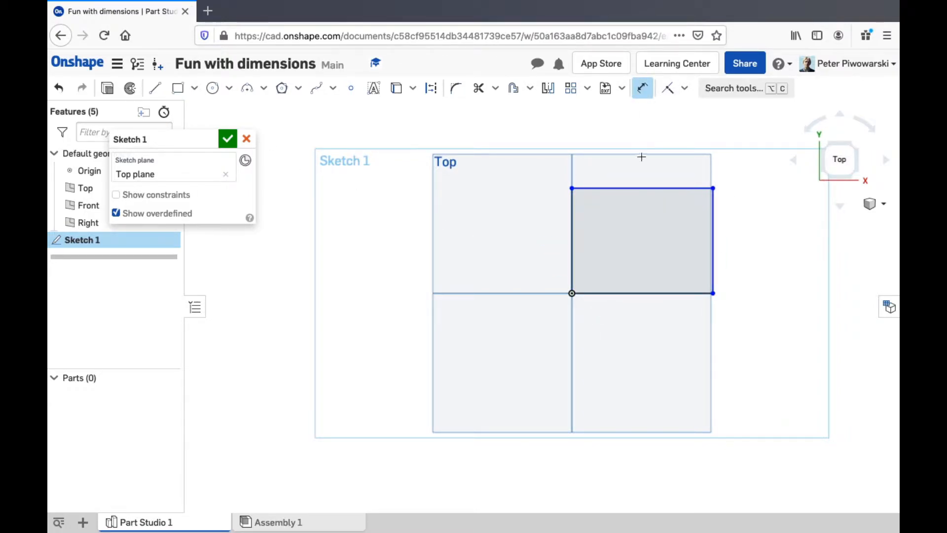
pyautogui.click(641, 188)
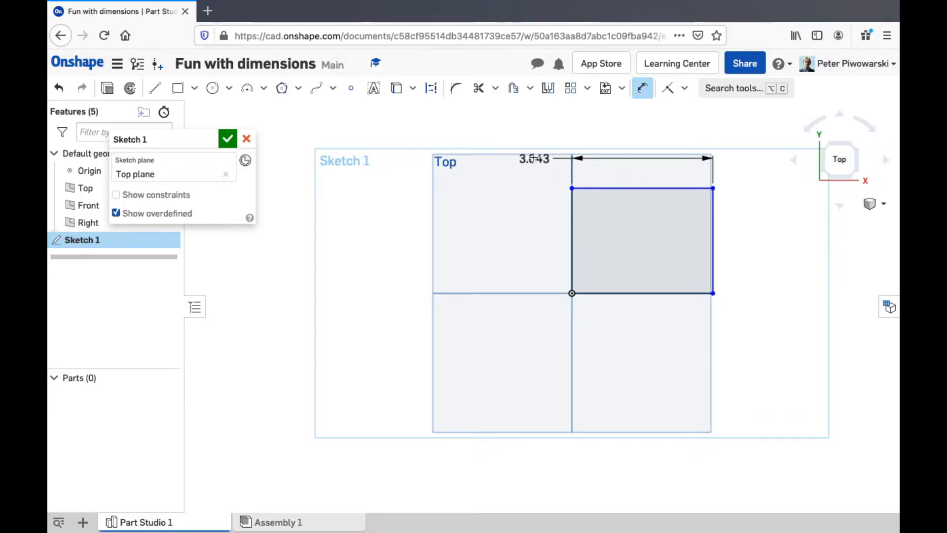
pyautogui.click(555, 165)
pyautogui.write('3')
pyautogui.press('Return')
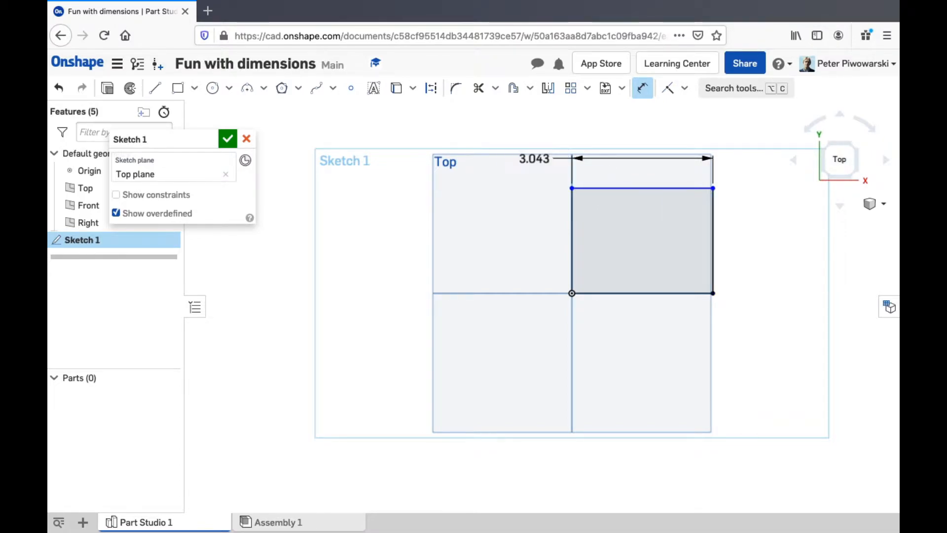
pyautogui.click(573, 229)
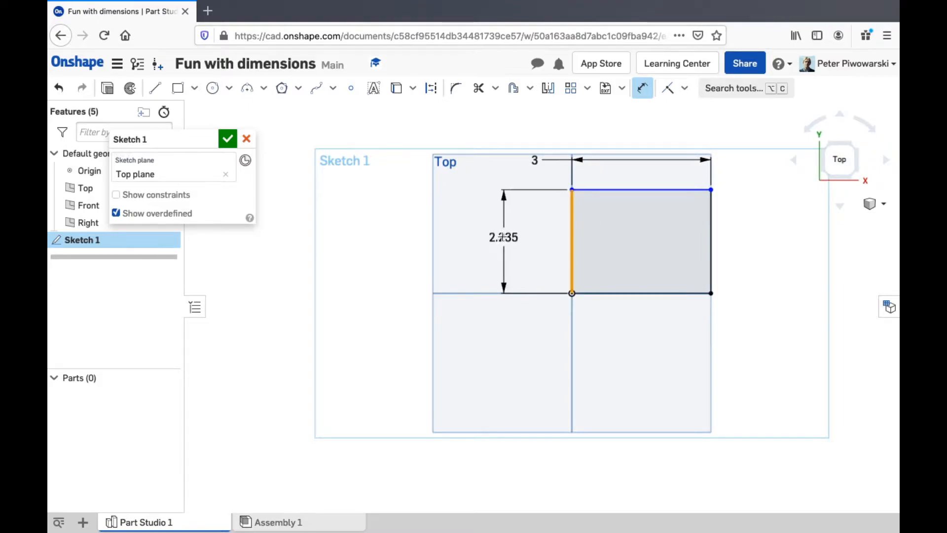
pyautogui.click(528, 245)
pyautogui.write('2in')
pyautogui.press('Return')
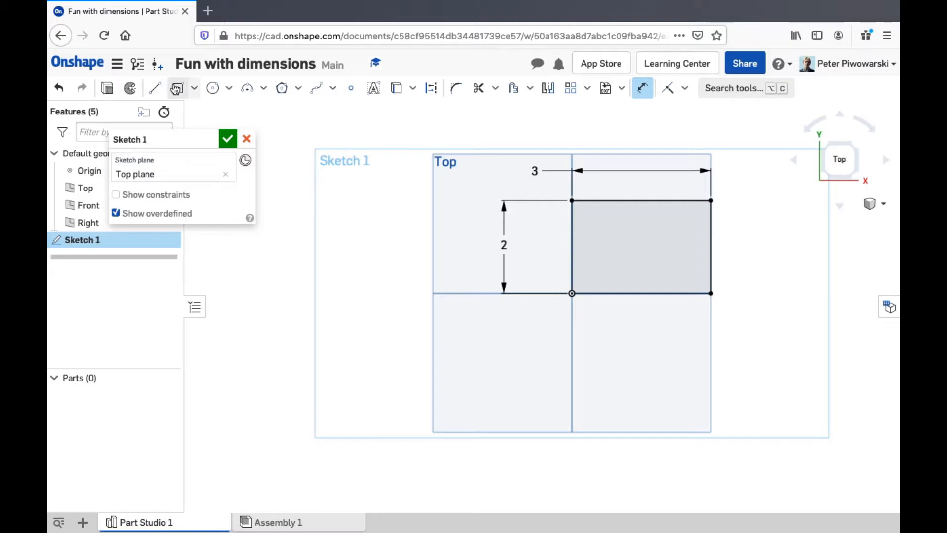
# Sketch a circle inside the rectangle near its upper-left corner and dimension its diameter to 1 in.
pyautogui.click(213, 88)
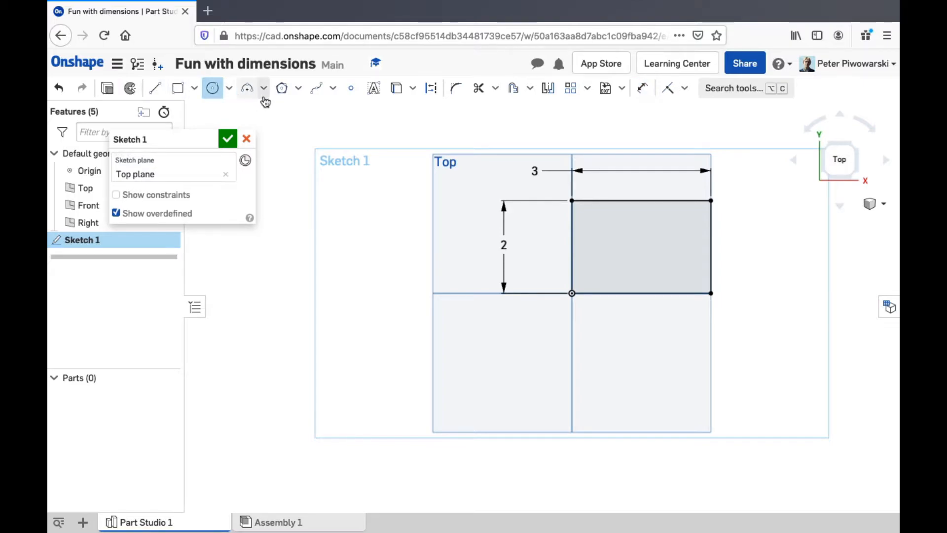
pyautogui.click(622, 240)
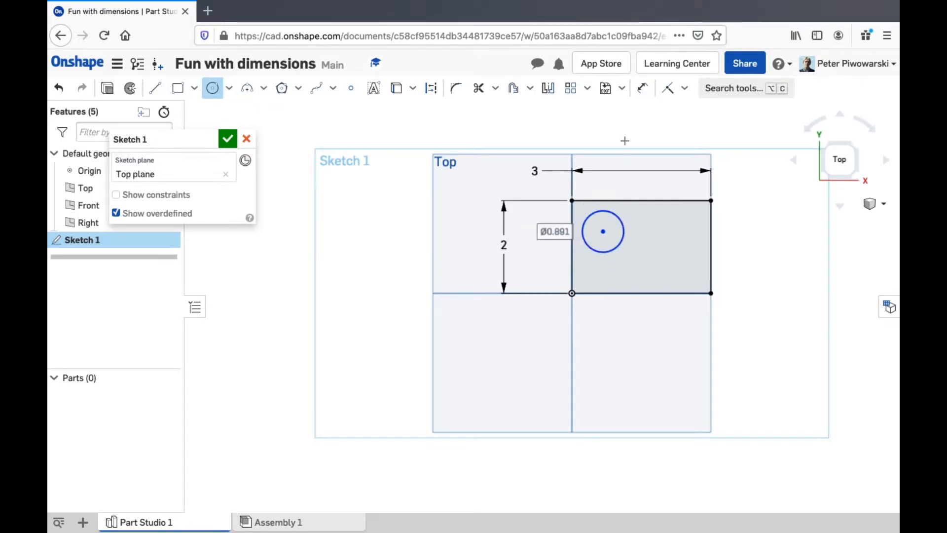
pyautogui.click(642, 88)
pyautogui.click(592, 235)
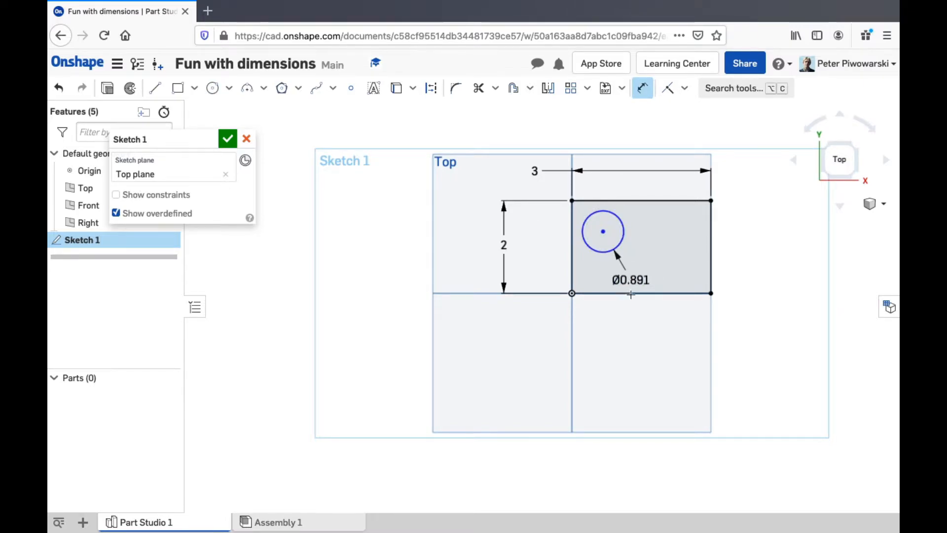
pyautogui.click(647, 359)
pyautogui.write('1')
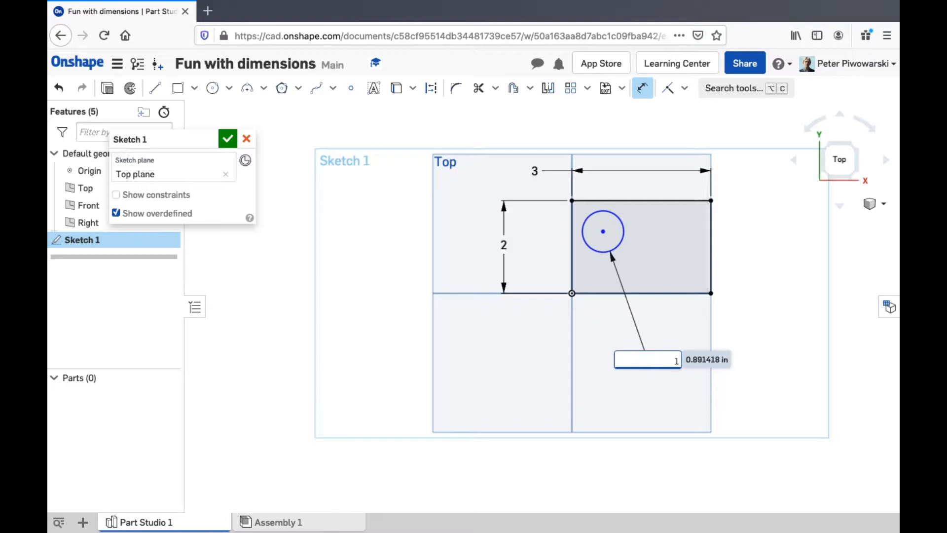
pyautogui.press('Return')
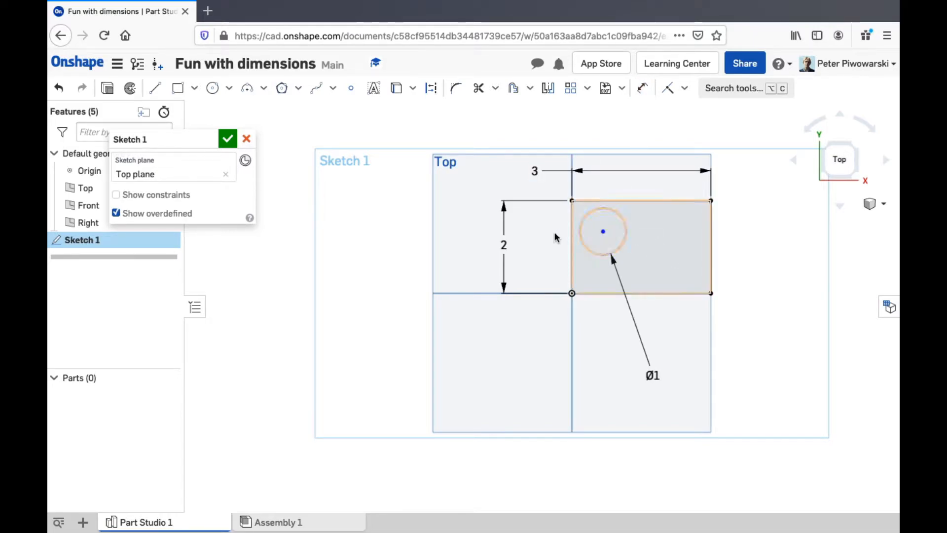
# Shift the circle slightly inward and dimension its center sqrt(0.5) in below the rectangle's upper edge.
pyautogui.moveTo(603, 231)
pyautogui.mouseDown()
pyautogui.moveTo(600, 239)
pyautogui.moveTo(649, 269)
pyautogui.moveTo(655, 233)
pyautogui.moveTo(630, 250)
pyautogui.moveTo(588, 226)
pyautogui.moveTo(579, 210)
pyautogui.moveTo(701, 257)
pyautogui.moveTo(635, 255)
pyautogui.moveTo(626, 253)
pyautogui.moveTo(677, 257)
pyautogui.moveTo(615, 251)
pyautogui.moveTo(608, 241)
pyautogui.mouseUp()
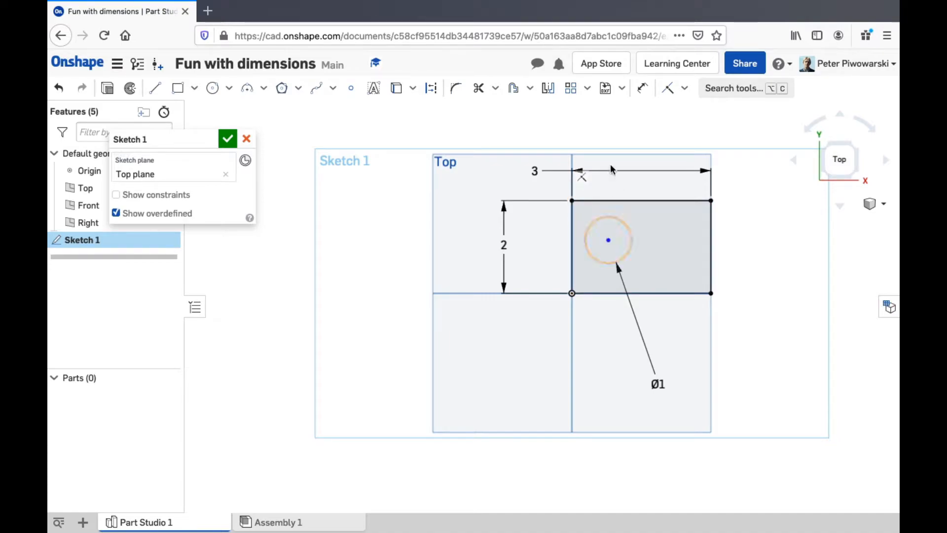
pyautogui.click(643, 93)
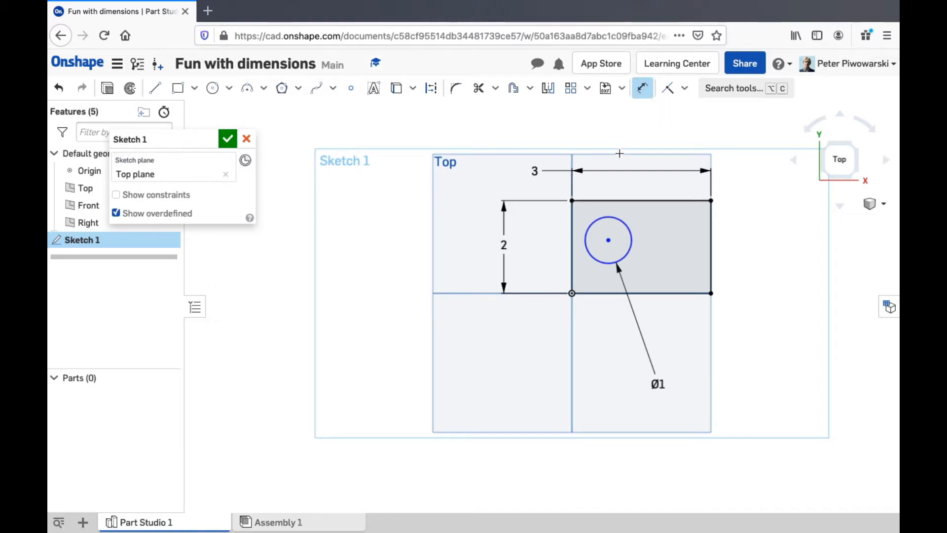
pyautogui.click(602, 200)
pyautogui.click(610, 241)
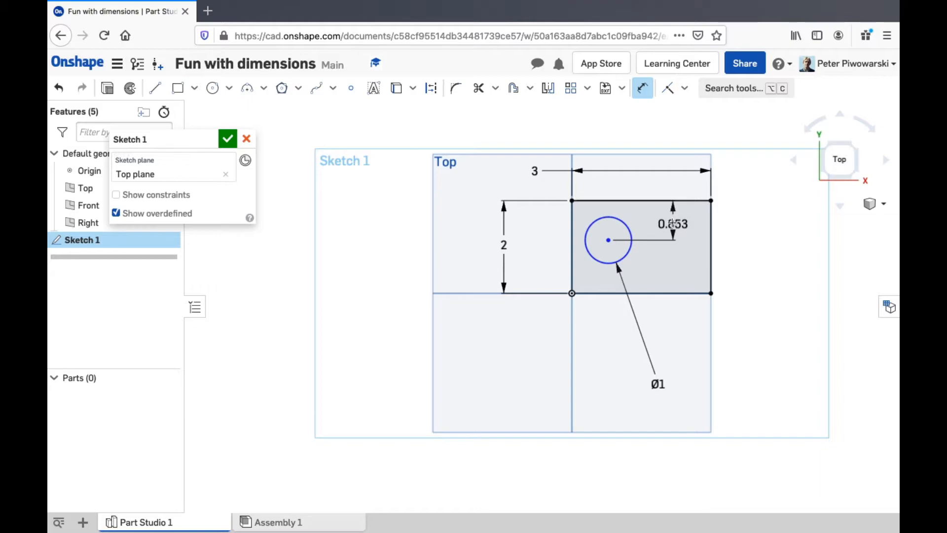
pyautogui.click(673, 223)
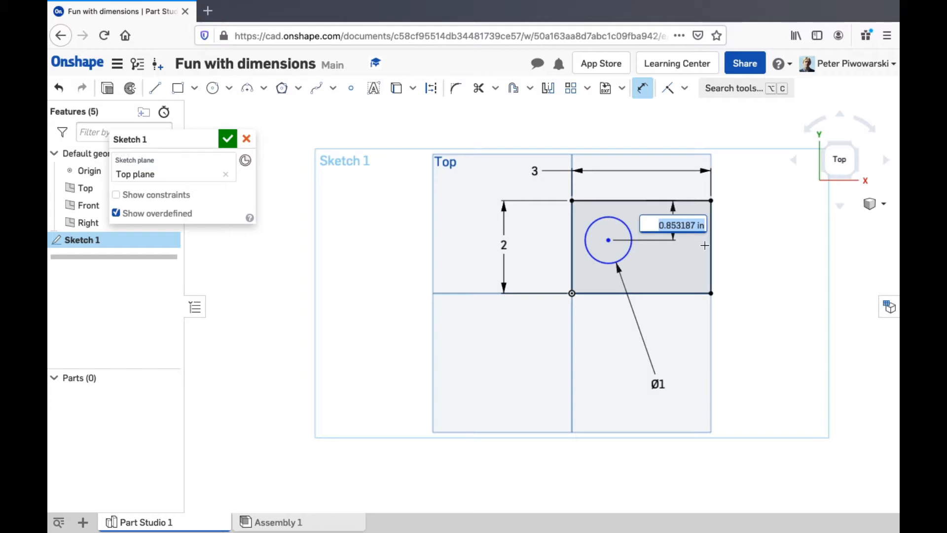
pyautogui.write('sq')
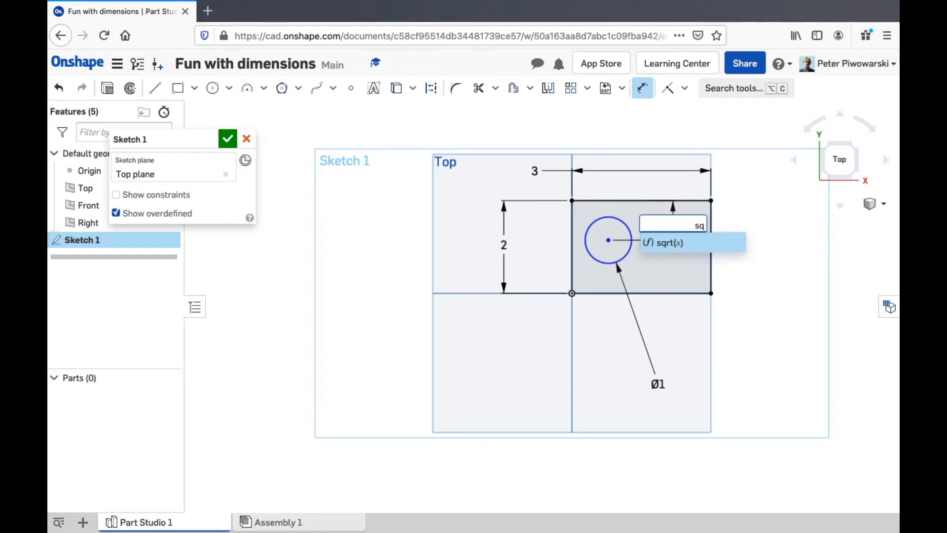
pyautogui.write('rt(0')
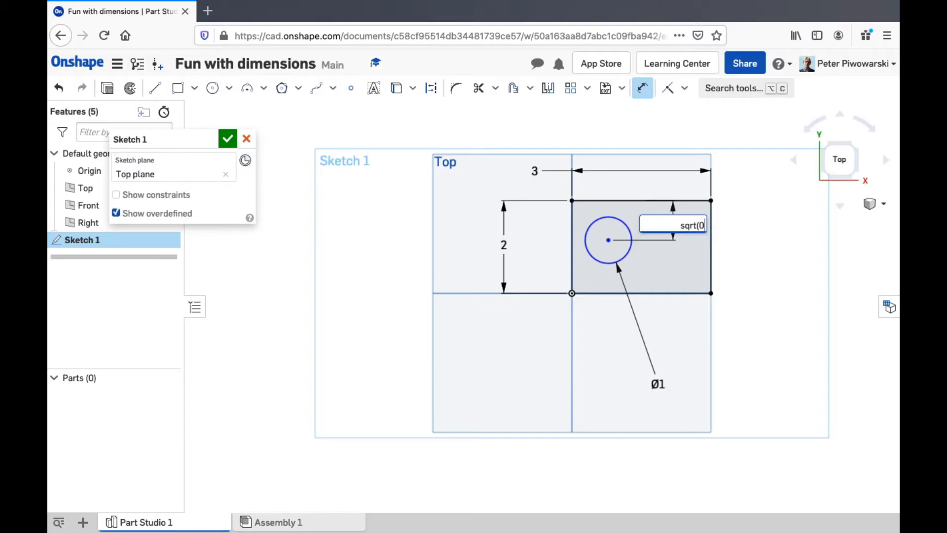
pyautogui.write('.5)in')
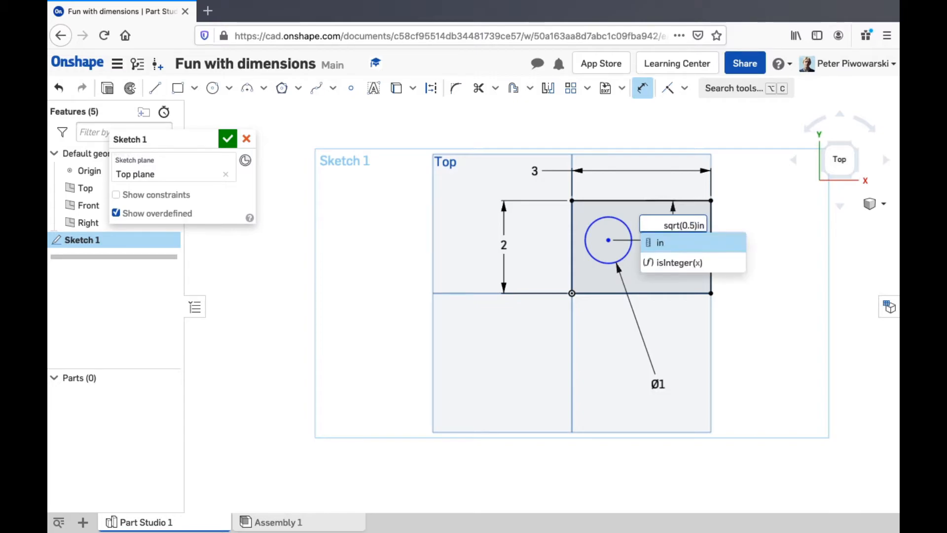
pyautogui.press('Return')
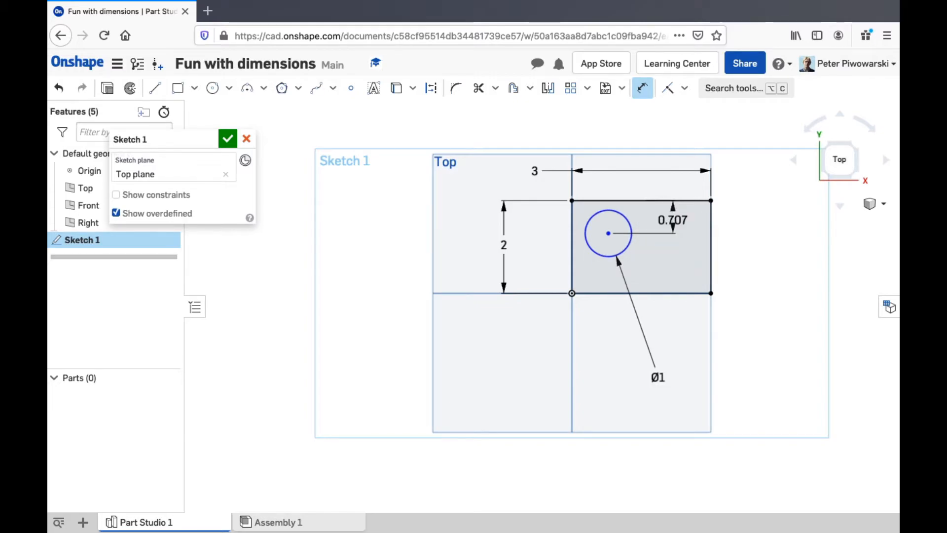
# Dimension the circle's center sqrt(0.5) in from the rectangle's left edge.
pyautogui.click(573, 233)
pyautogui.click(609, 233)
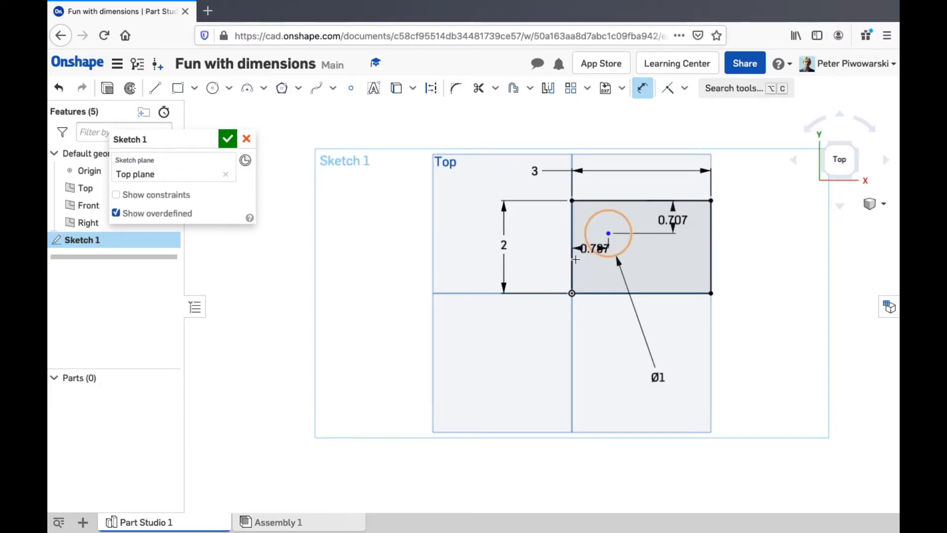
pyautogui.click(547, 325)
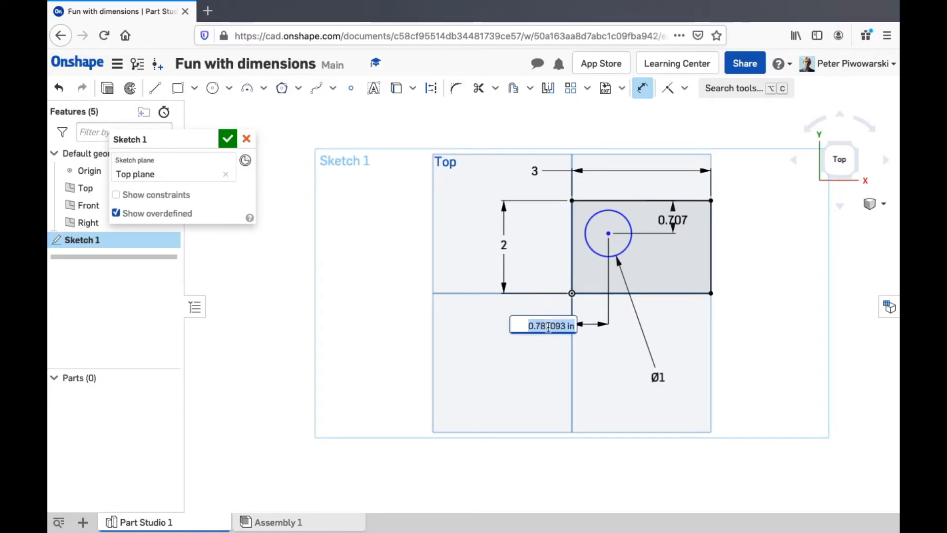
pyautogui.write('sqrt(0.5)in')
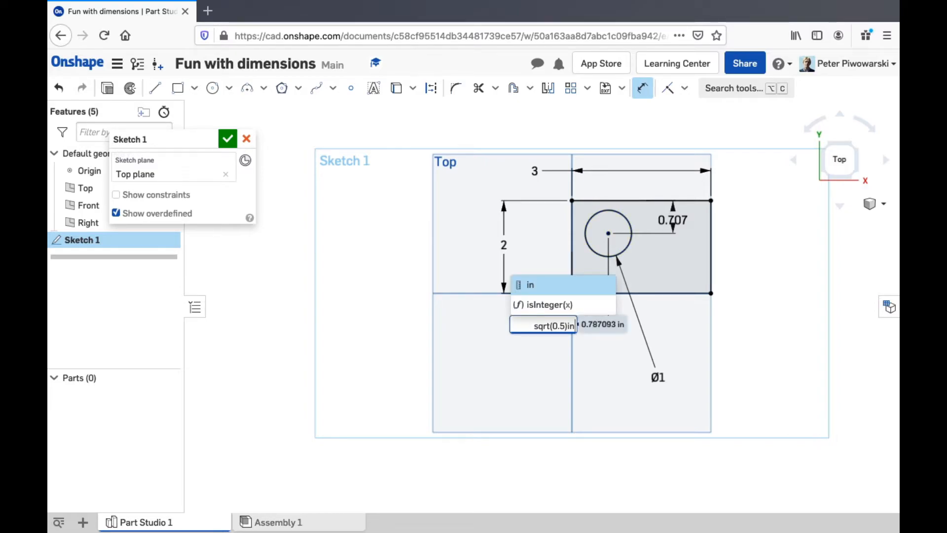
pyautogui.press('Return')
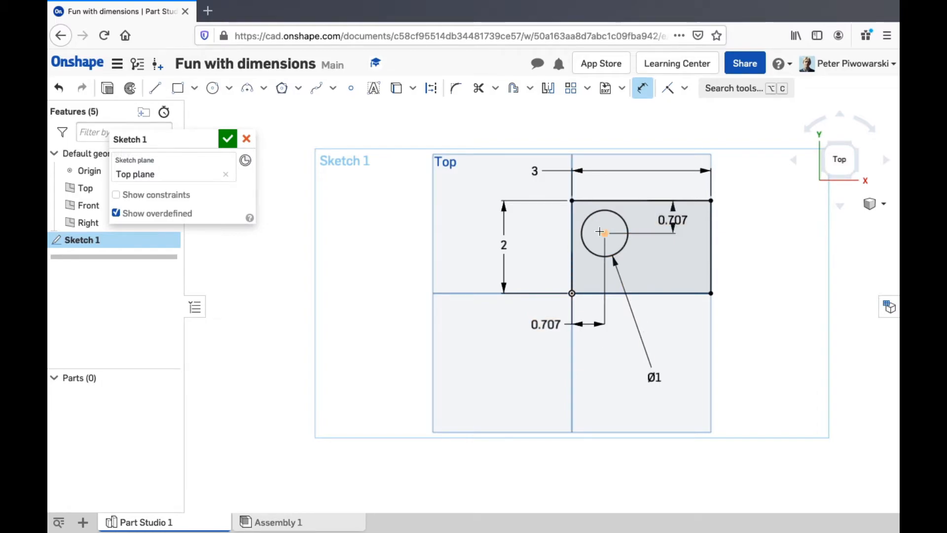
# Add an aligned driven dimension between the rectangle's upper-left corner and the circle's center.
pyautogui.click(572, 200)
pyautogui.click(605, 233)
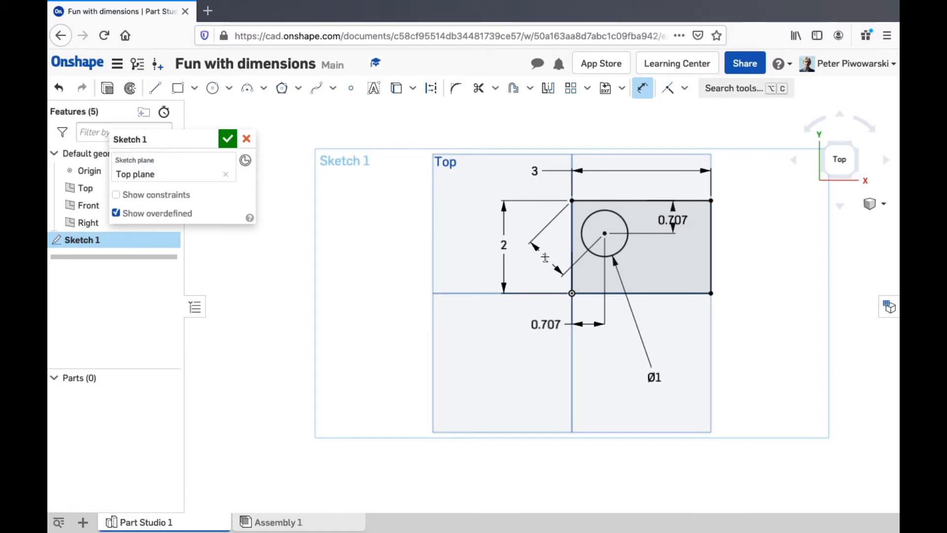
pyautogui.click(545, 257)
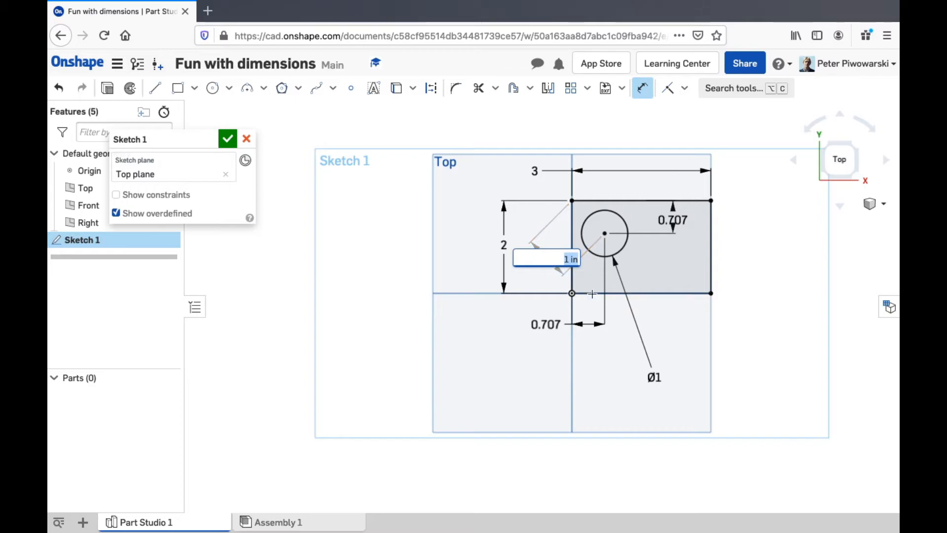
pyautogui.press('Return')
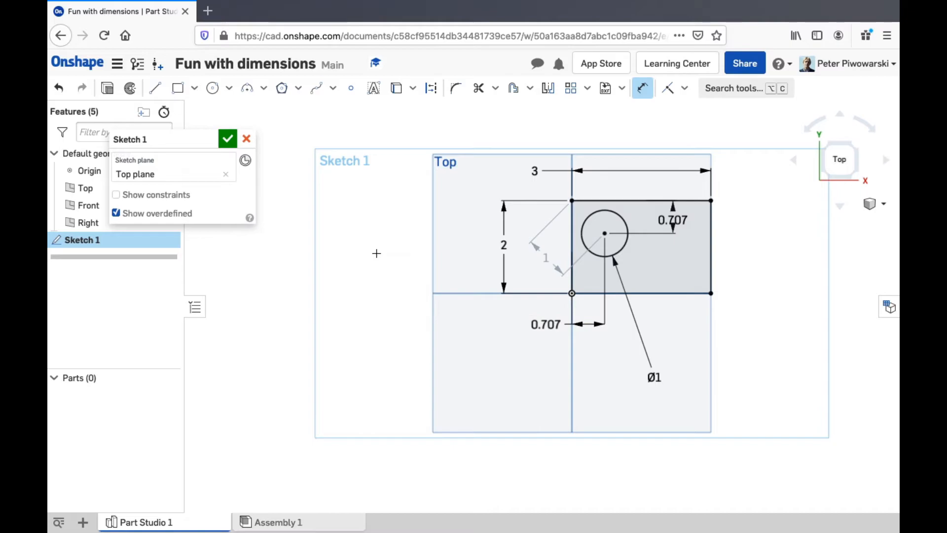
# Select the rectangle and circle together and delete them from the sketch.
pyautogui.click(641, 90)
pyautogui.moveTo(598, 213); pyautogui.dragTo(766, 412)
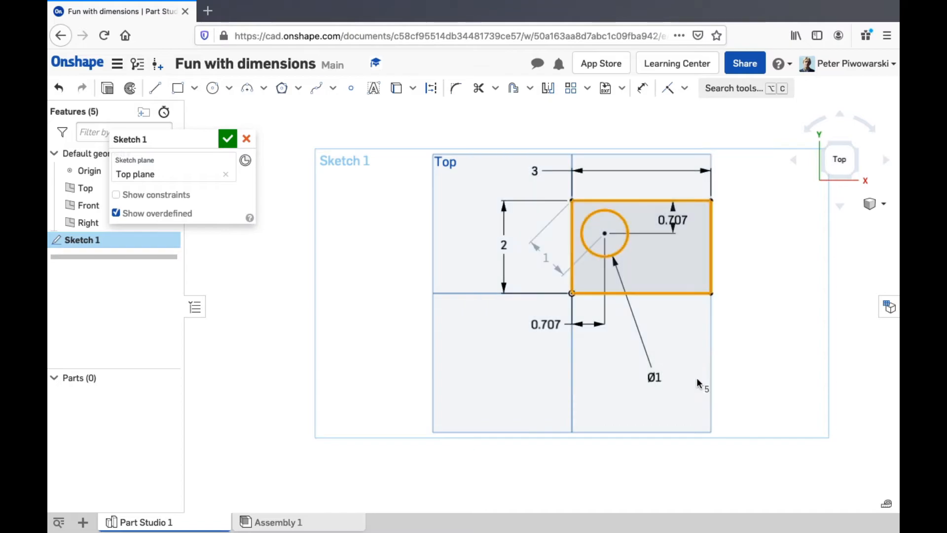
pyautogui.press('Delete')
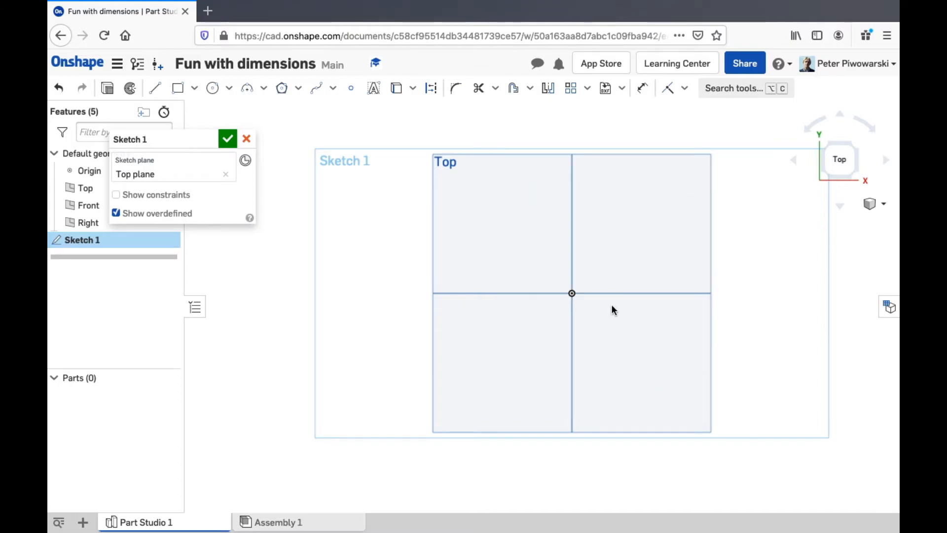
# Sketch a closed right triangle from the origin with a horizontal leg about 2.6 in and a vertical leg about 2.24 in long.
pyautogui.click(155, 88)
pyautogui.click(572, 293)
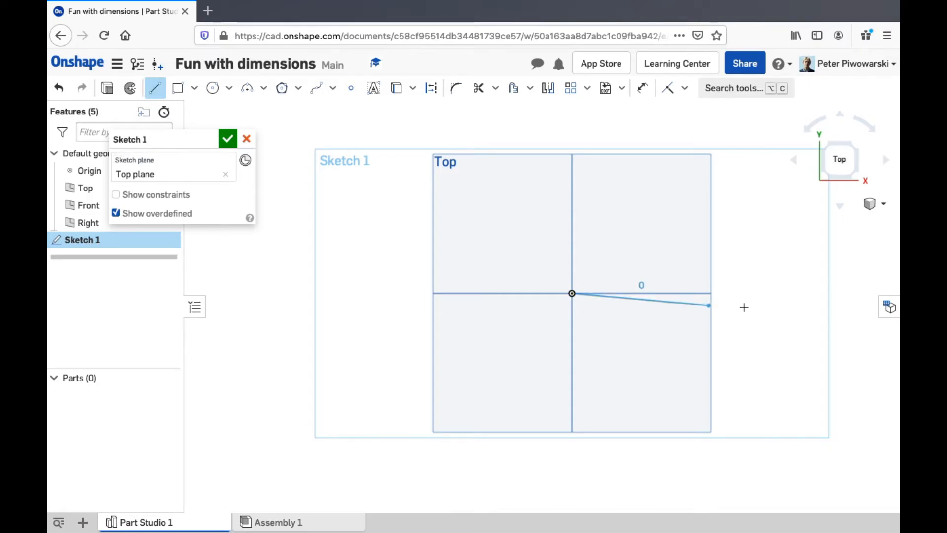
pyautogui.click(692, 293)
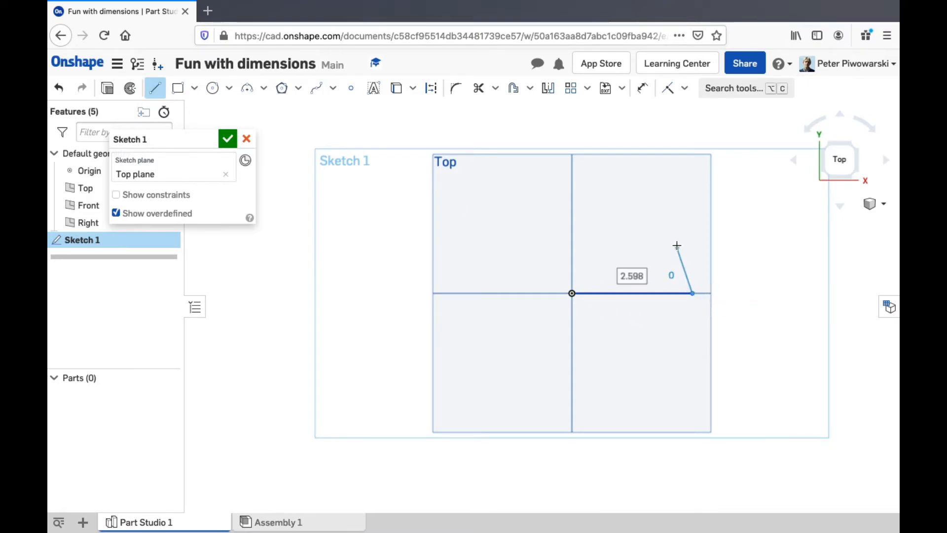
pyautogui.click(573, 189)
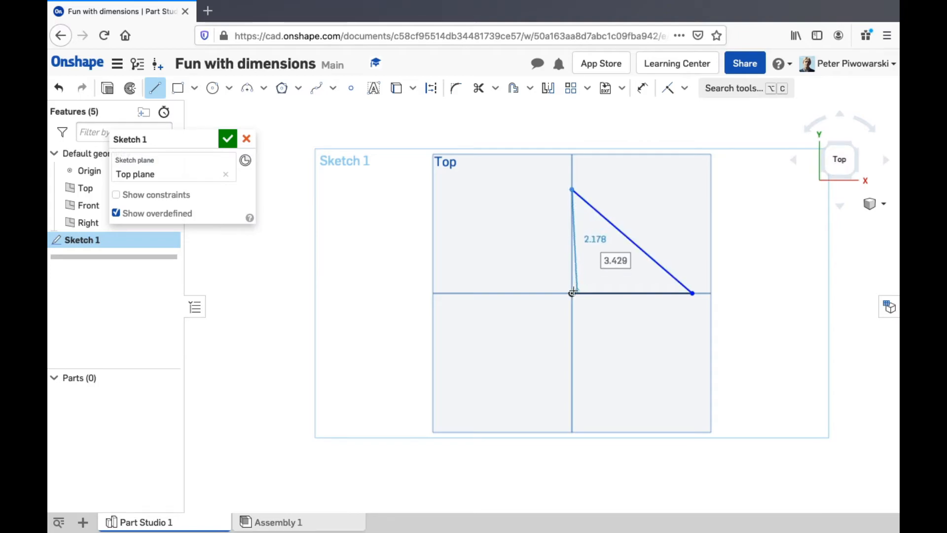
pyautogui.click(571, 293)
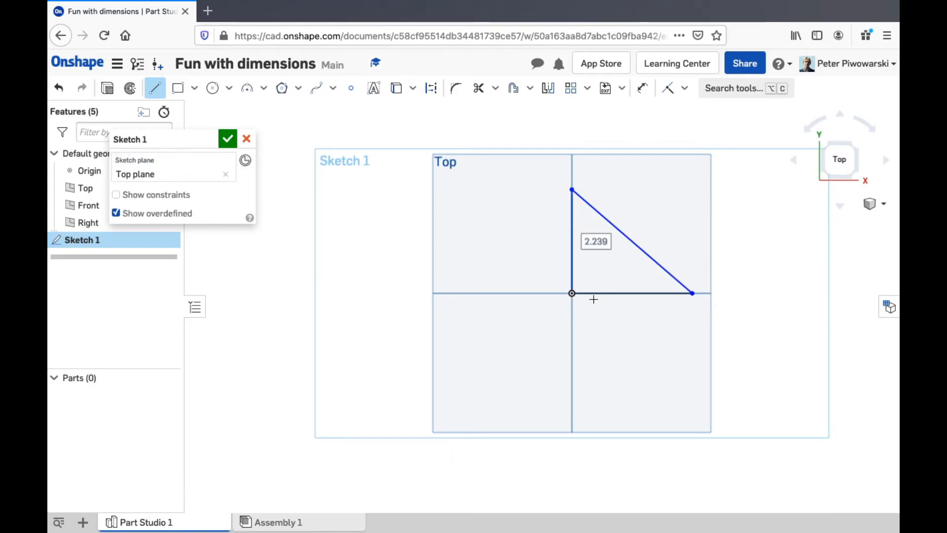
pyautogui.click(650, 92)
pyautogui.click(570, 245)
pyautogui.click(571, 246)
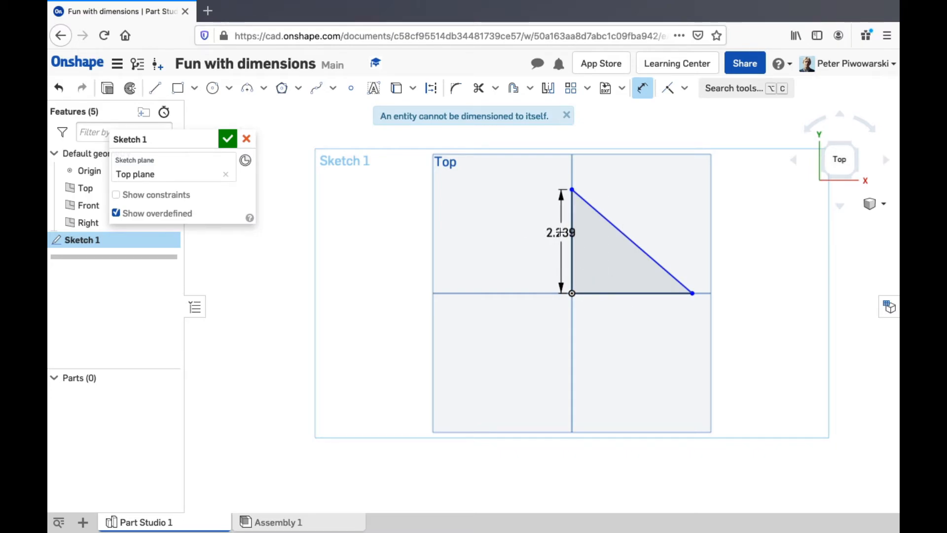
pyautogui.click(587, 227)
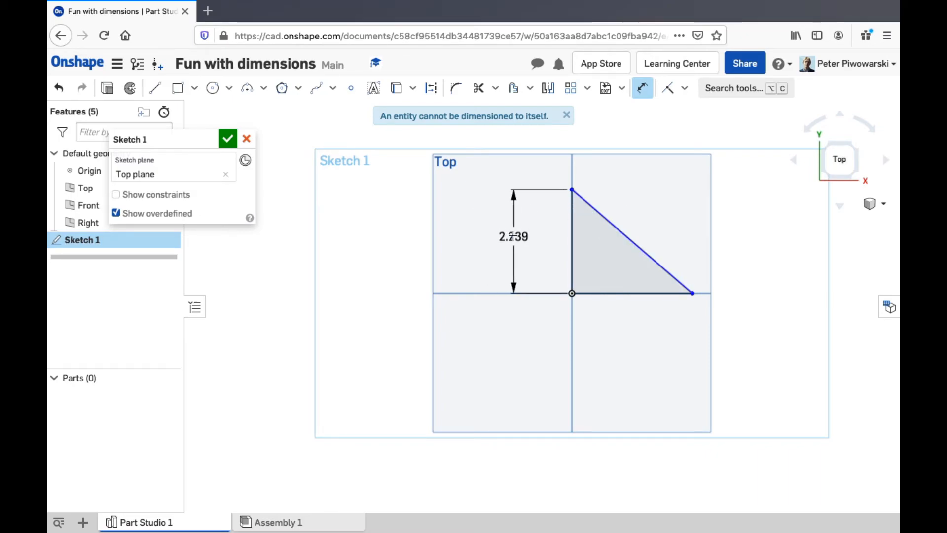
pyautogui.press('Escape')
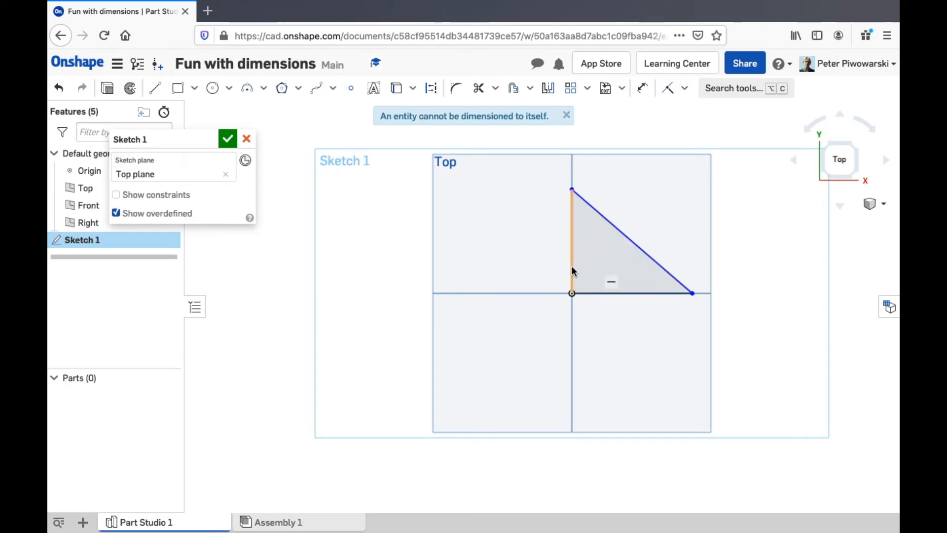
# Dimension the angle between the triangle's hypotenuse and horizontal leg at 30 degrees.
pyautogui.click(643, 88)
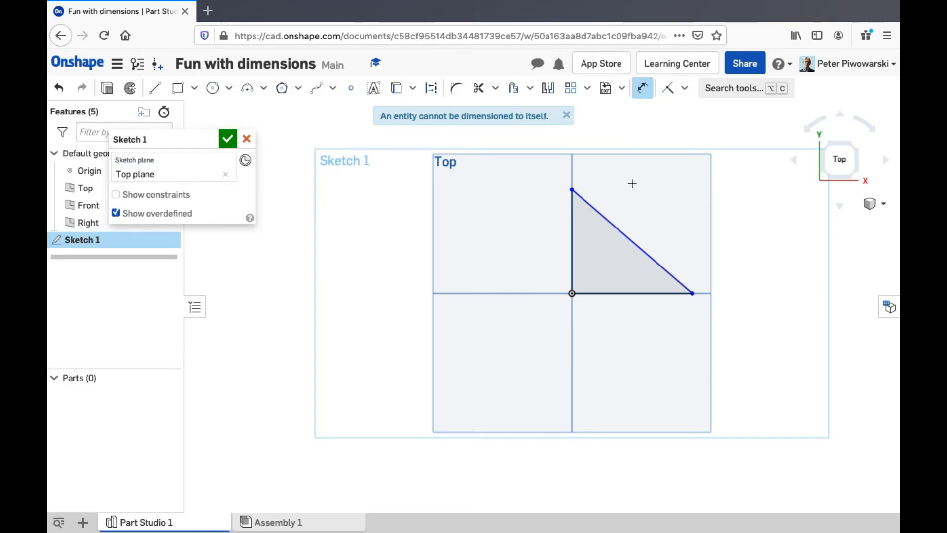
pyautogui.click(648, 256)
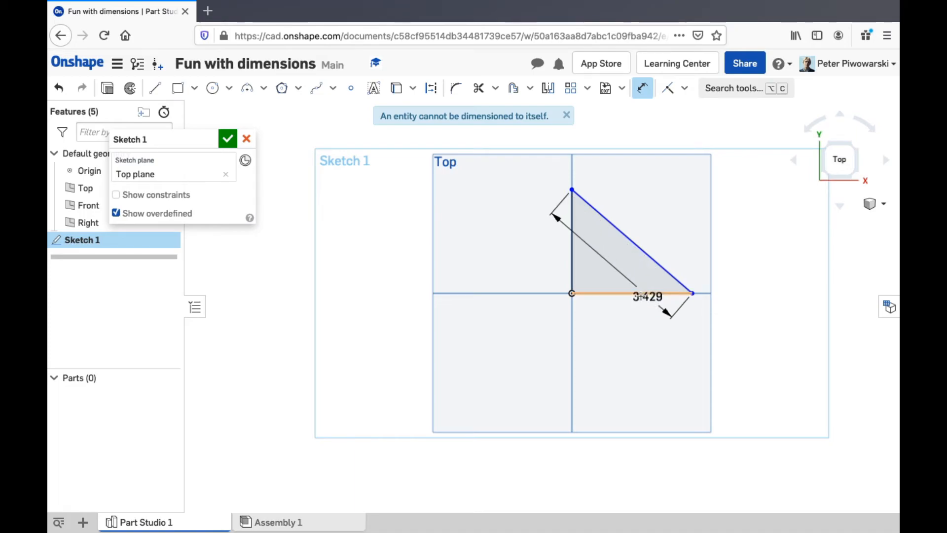
pyautogui.click(628, 295)
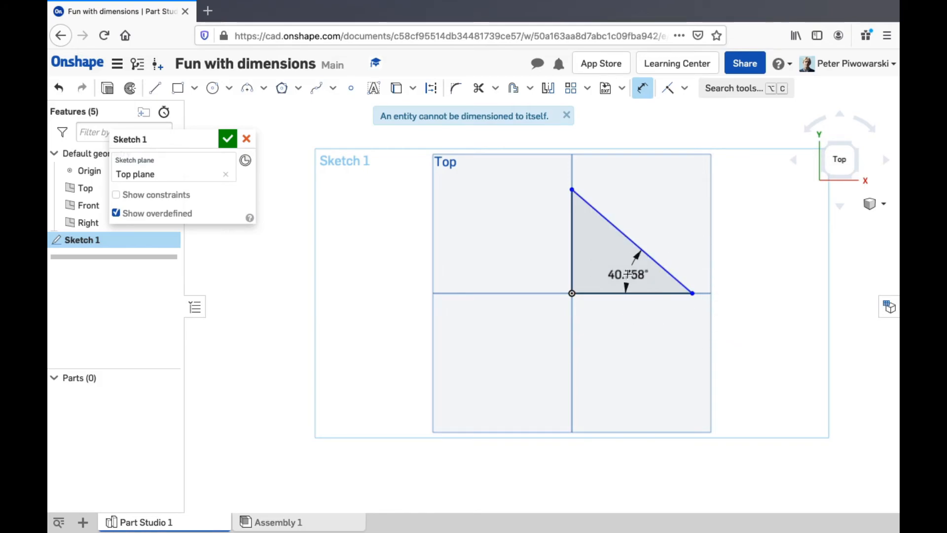
pyautogui.click(634, 271)
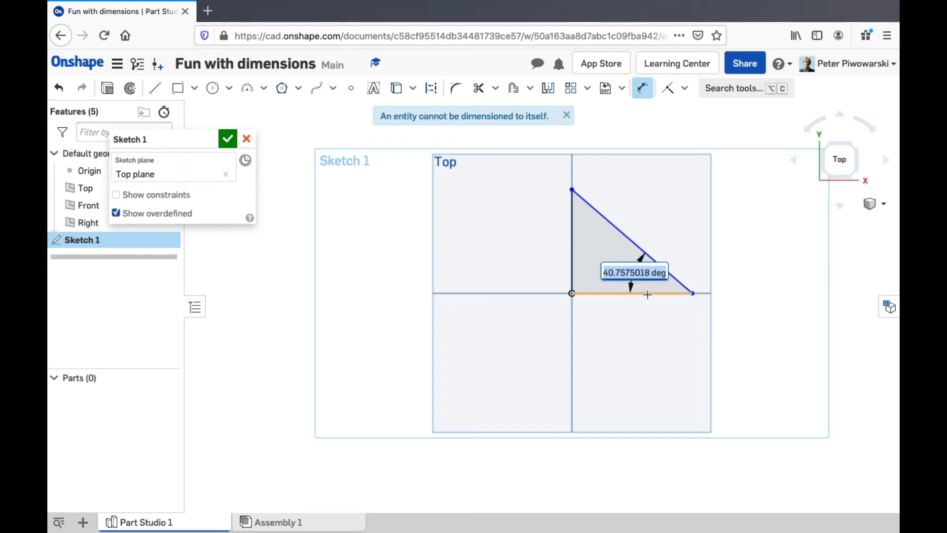
pyautogui.write('30')
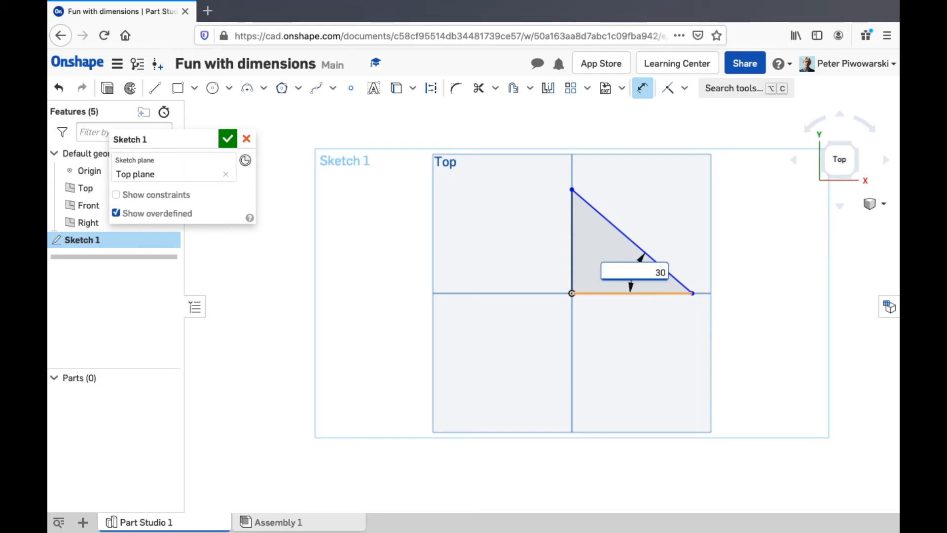
pyautogui.press('Return')
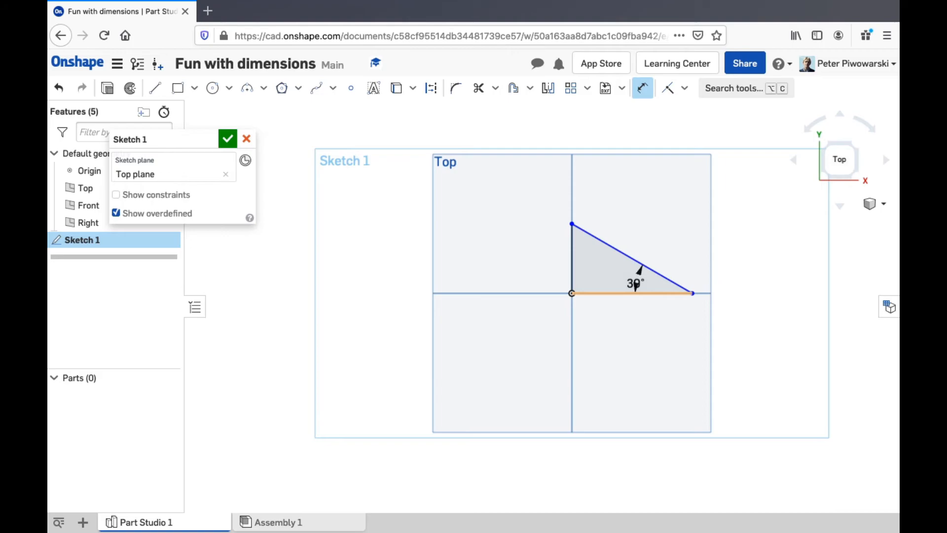
# Add driven angle dimensions between the hypotenuse and the vertical leg, and between the two legs of the triangle.
pyautogui.click(633, 259)
pyautogui.click(573, 259)
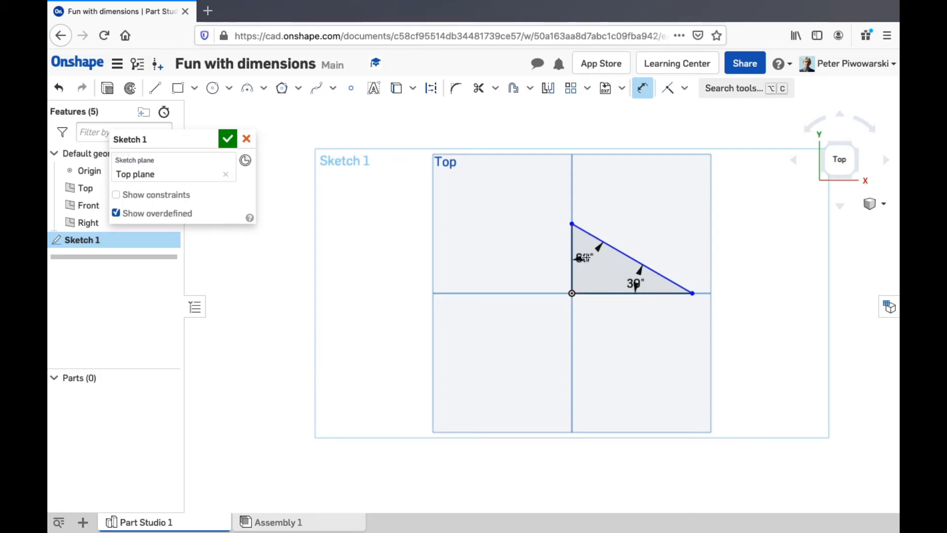
pyautogui.click(597, 259)
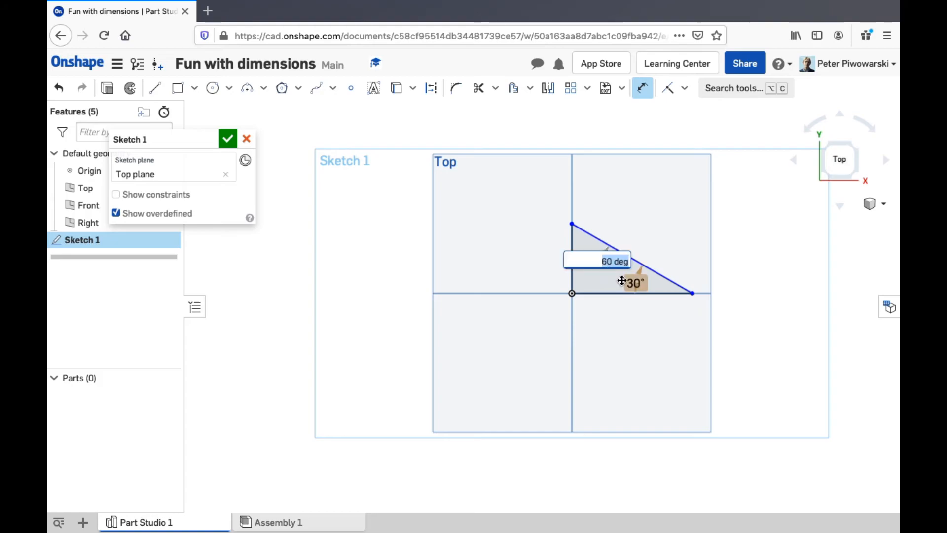
pyautogui.press('Return')
pyautogui.click(599, 292)
pyautogui.click(572, 277)
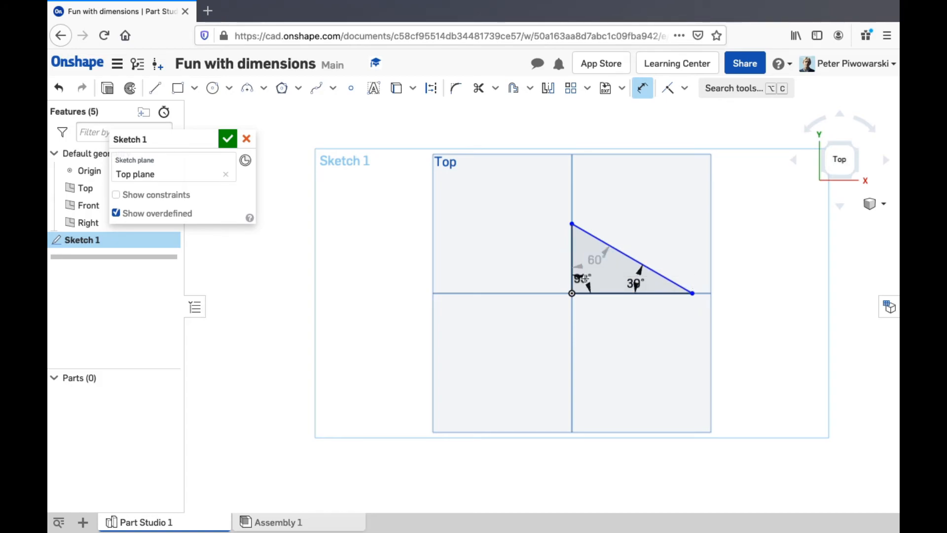
pyautogui.click(593, 280)
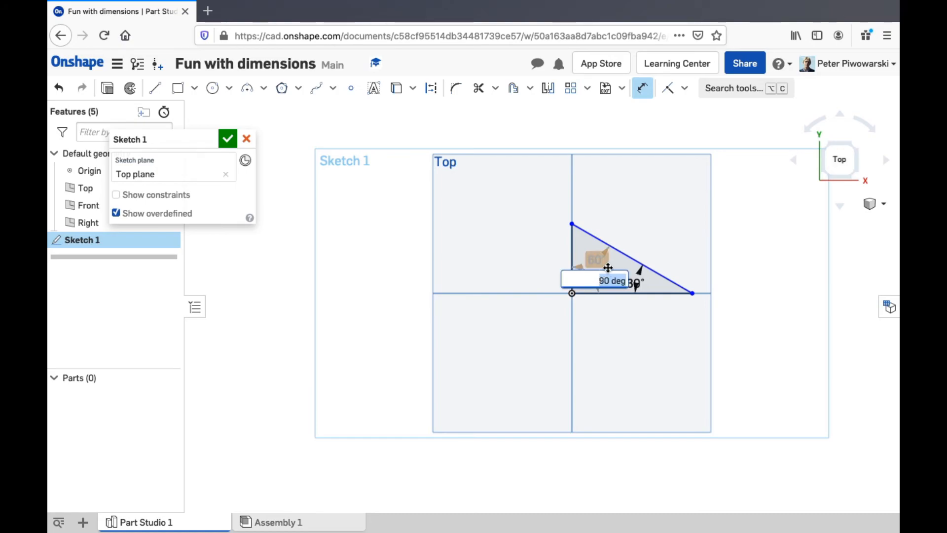
pyautogui.press('Return')
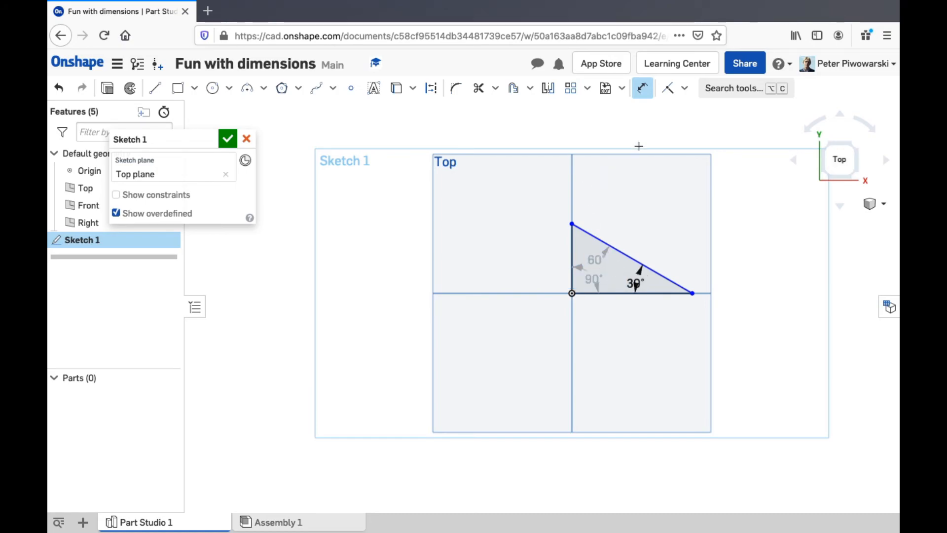
# Dimension the triangle's vertical leg at 3 in, placing the dimension outside the triangle.
pyautogui.click(572, 269)
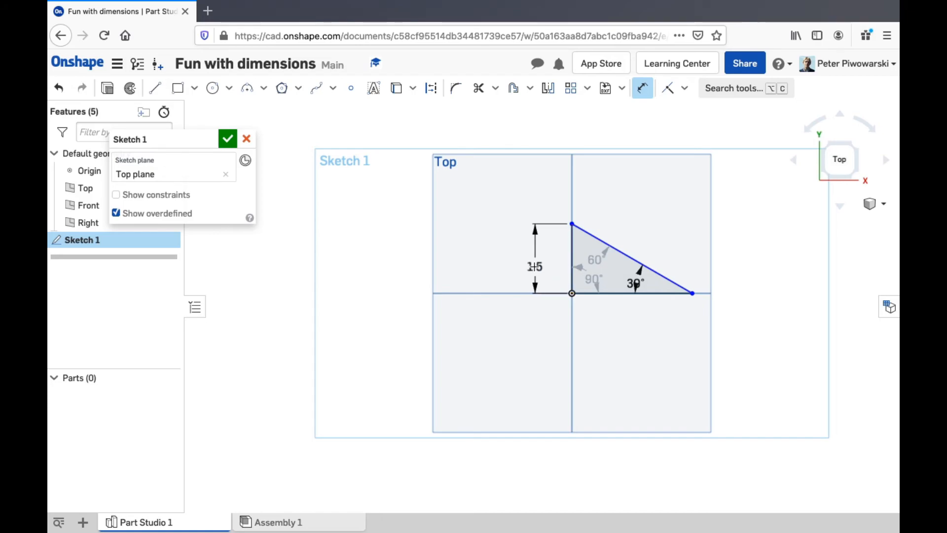
pyautogui.click(549, 256)
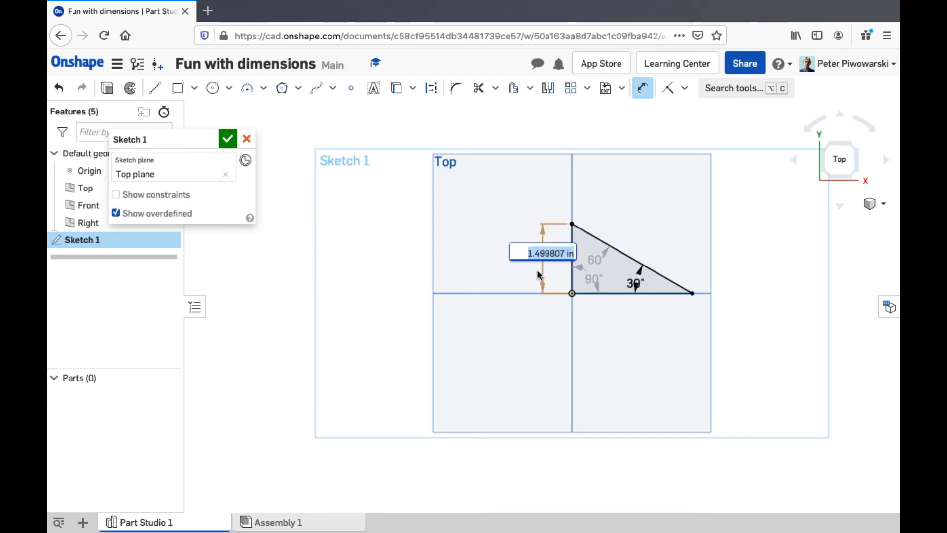
pyautogui.write('1.5')
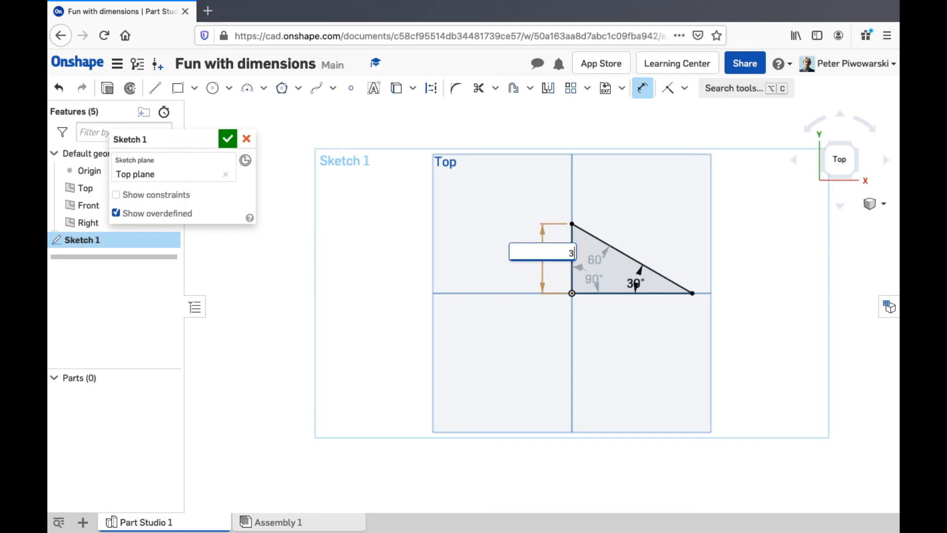
pyautogui.press('Return')
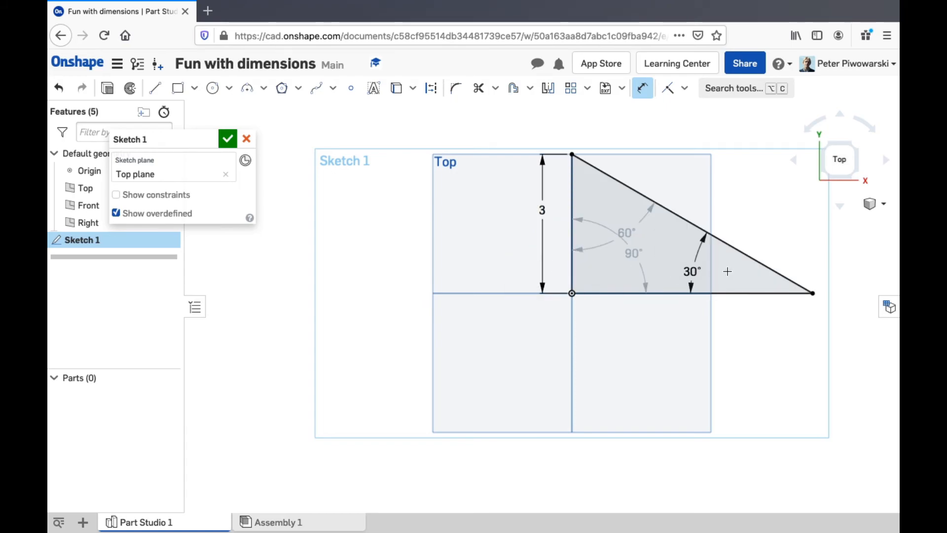
# Add driven length dimensions to the hypotenuse and the horizontal leg, placing both outside the triangle.
pyautogui.click(766, 266)
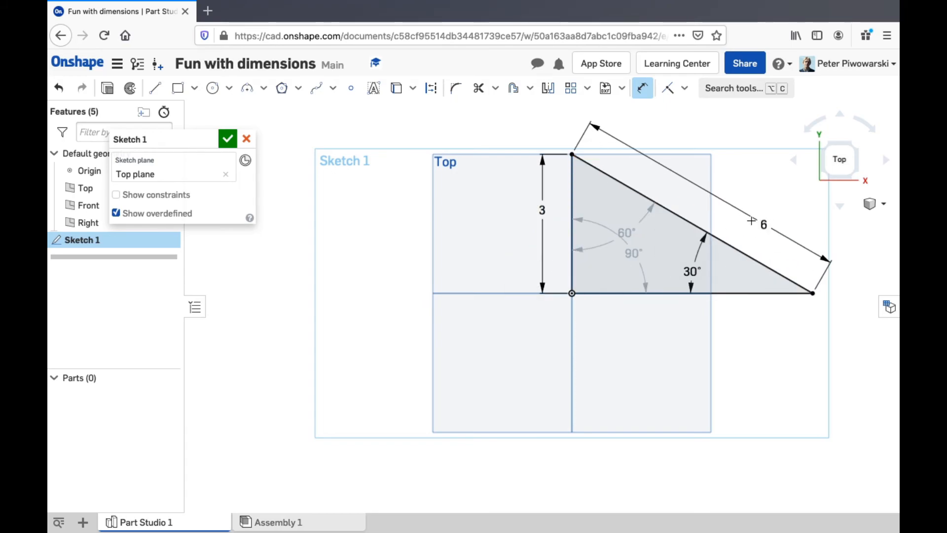
pyautogui.click(762, 223)
pyautogui.press('Return')
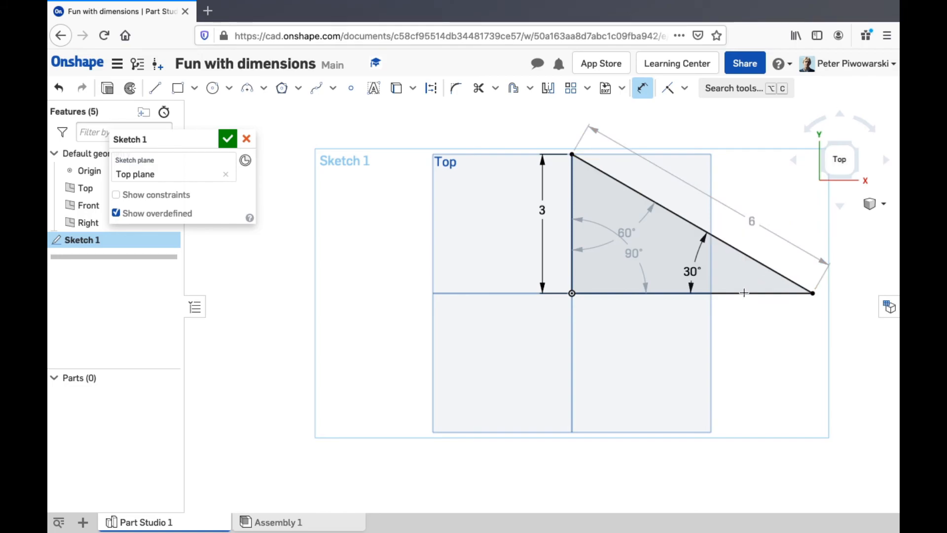
pyautogui.click(737, 294)
pyautogui.click(697, 360)
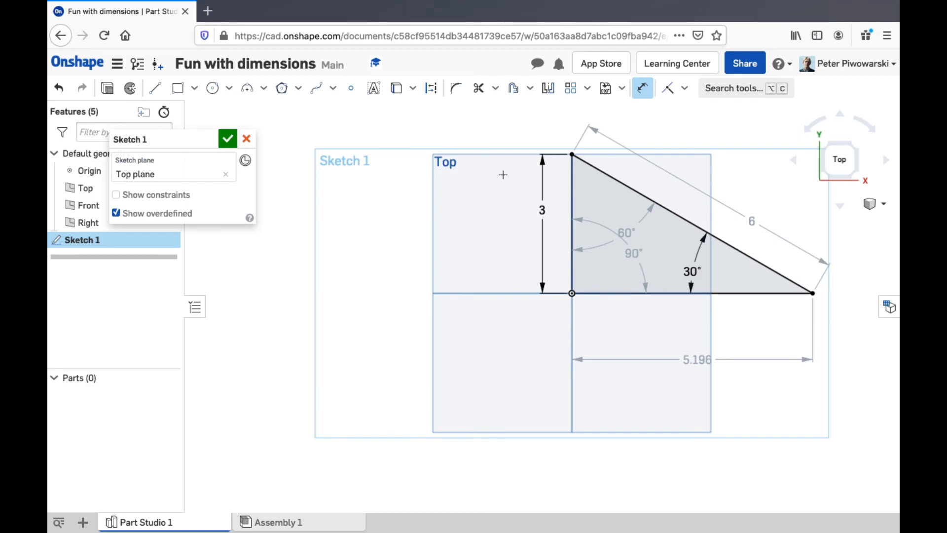
pyautogui.press('Escape')
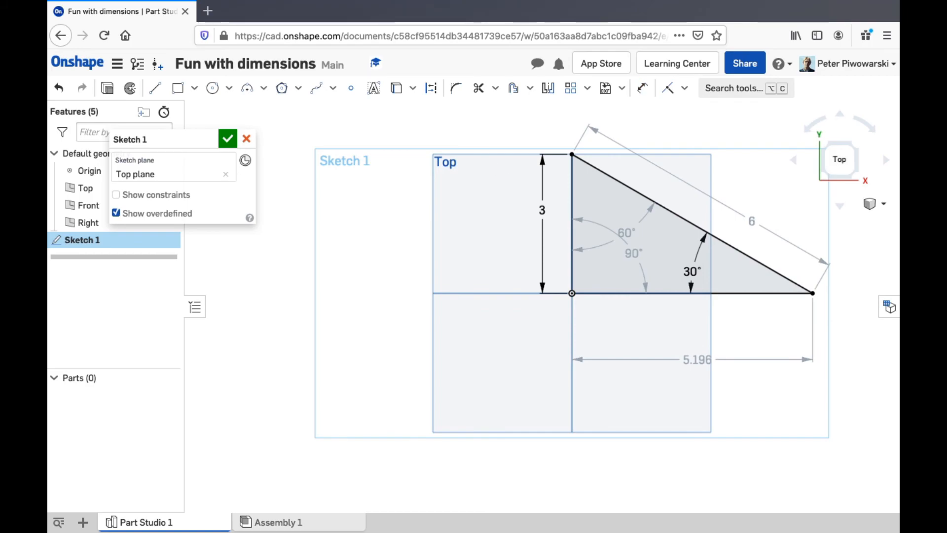